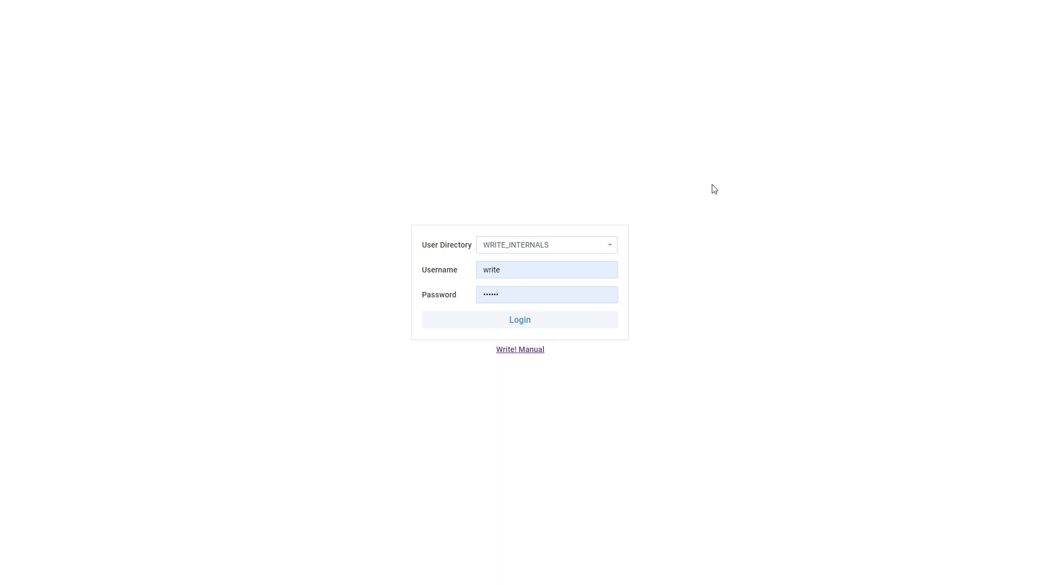
Log in to the management console and start a new Plan Endpoint from the endpoint list.
click(539, 320)
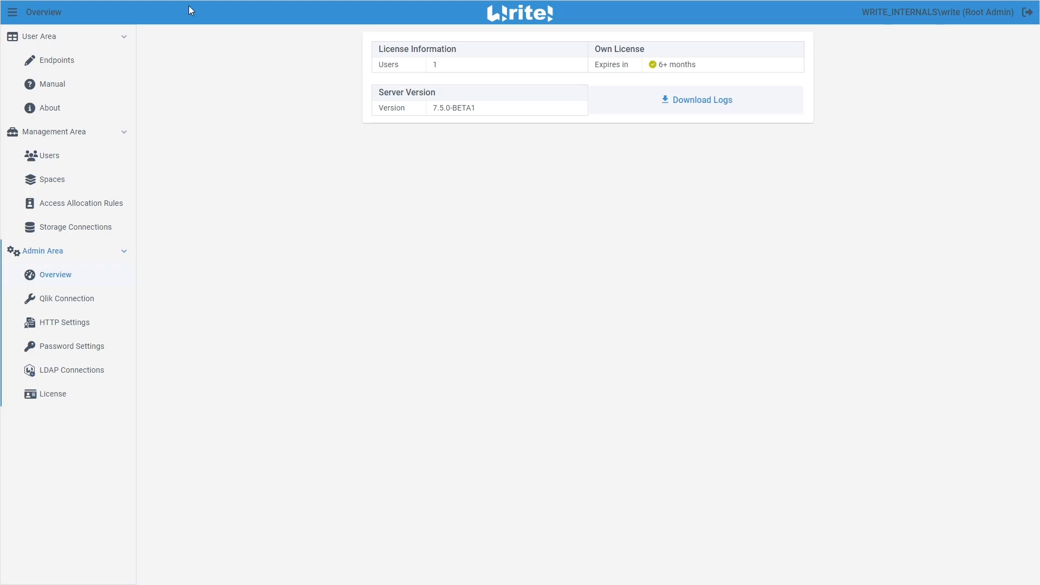
click(73, 62)
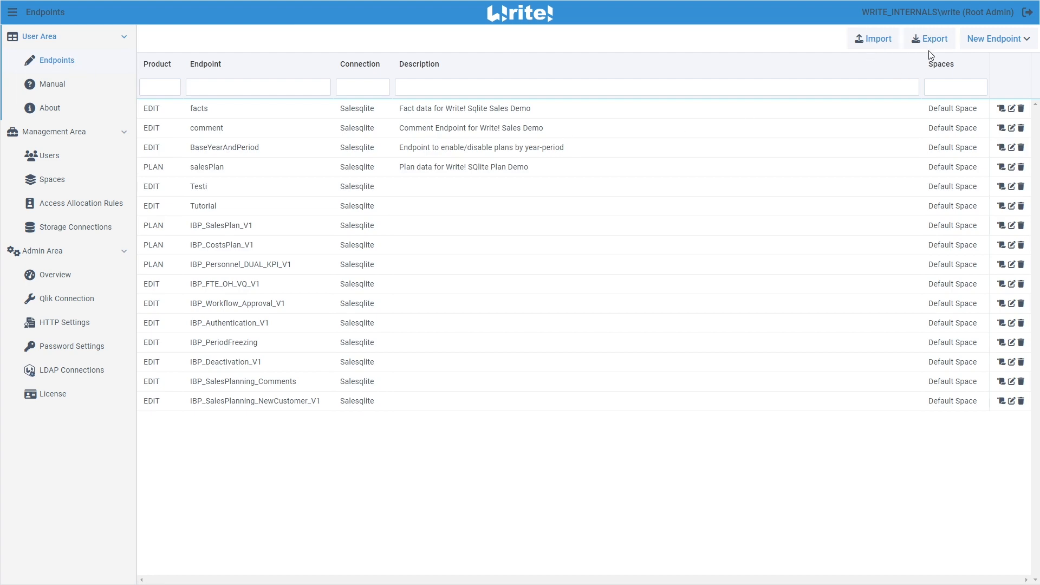
click(978, 43)
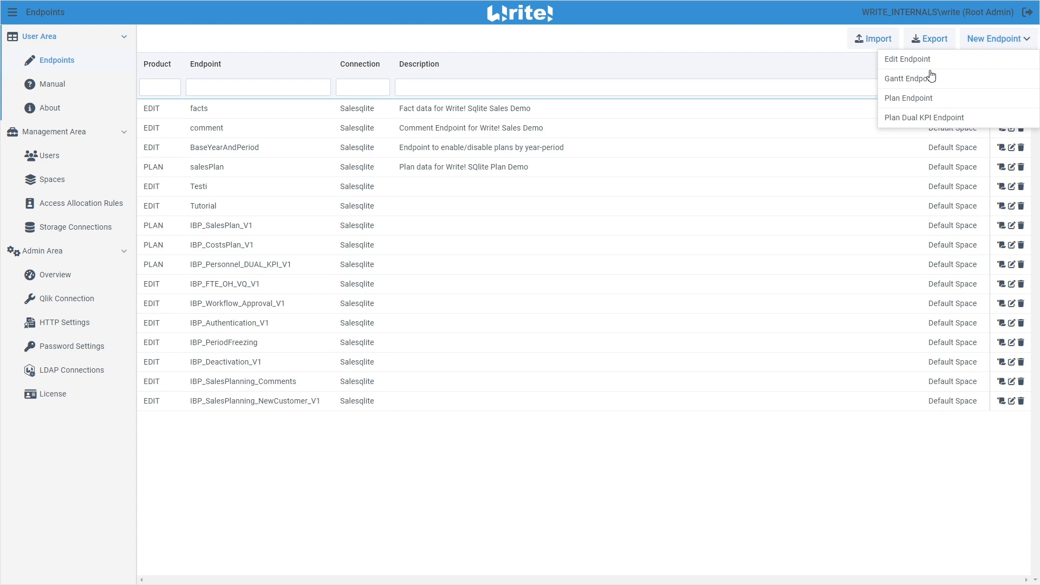
click(923, 97)
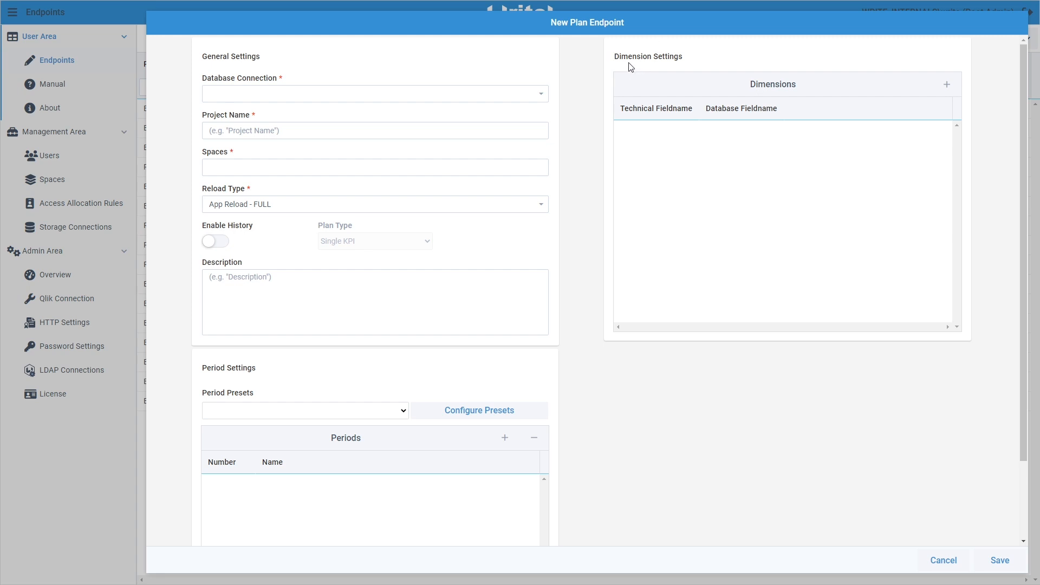
Set the new endpoint's database connection to Salesqlite and its project name to EndpointTutorial.
click(540, 98)
click(238, 110)
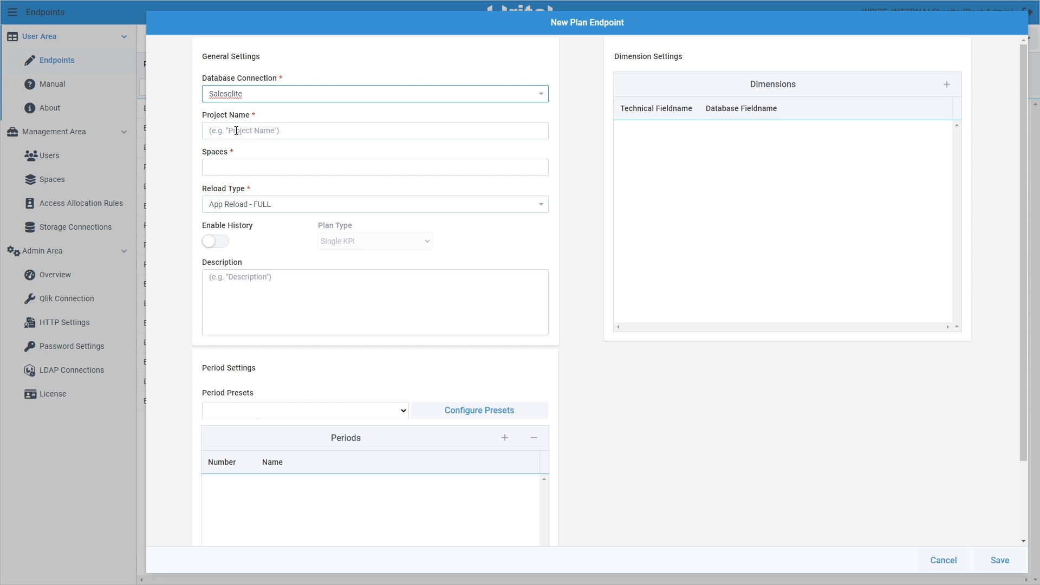
click(236, 130)
text(EndpointTutorial)
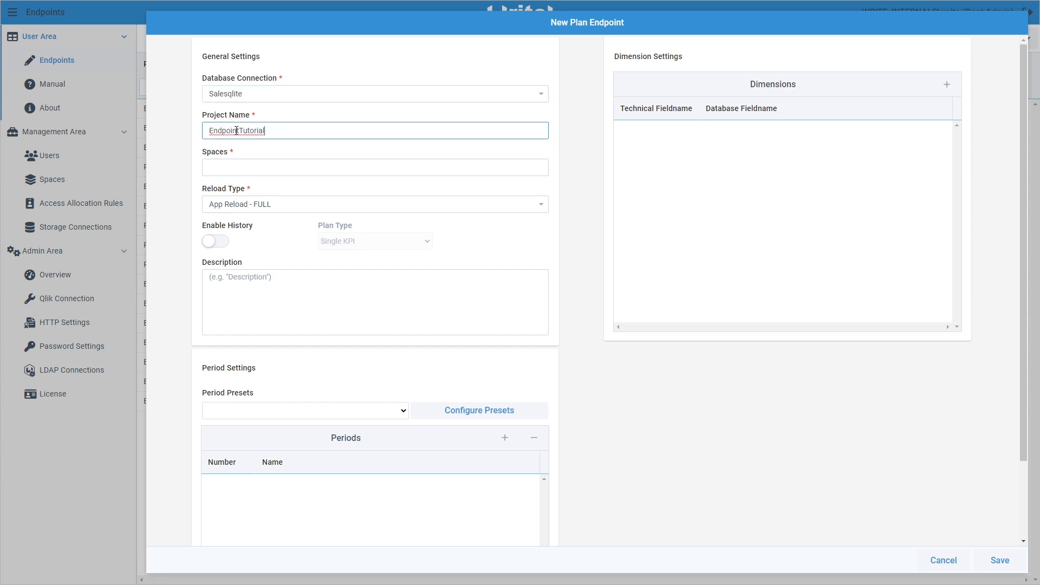
Assign the endpoint to Default Space and choose App Reload - FULL as the reload type.
click(236, 172)
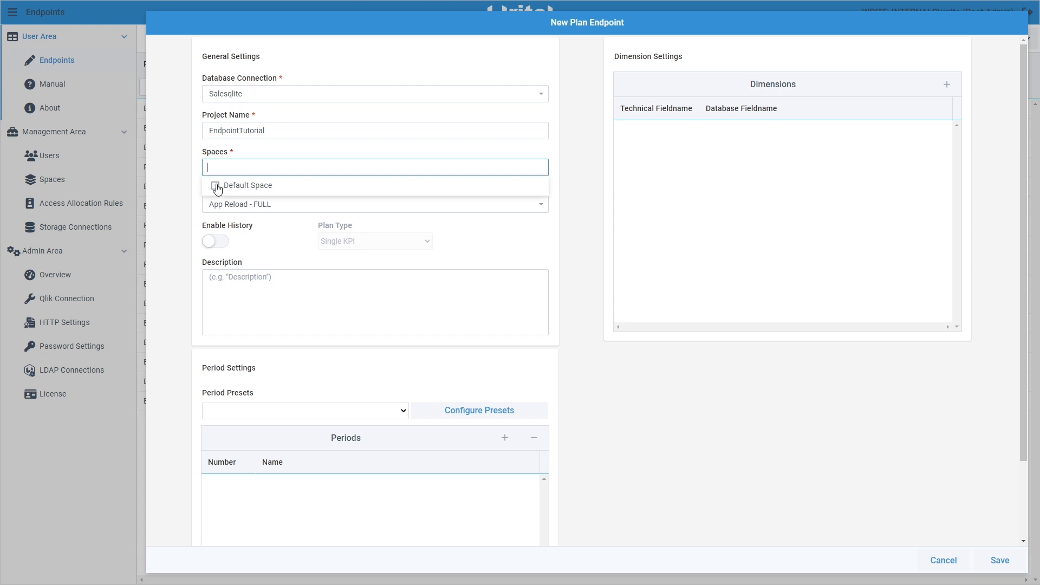
click(215, 186)
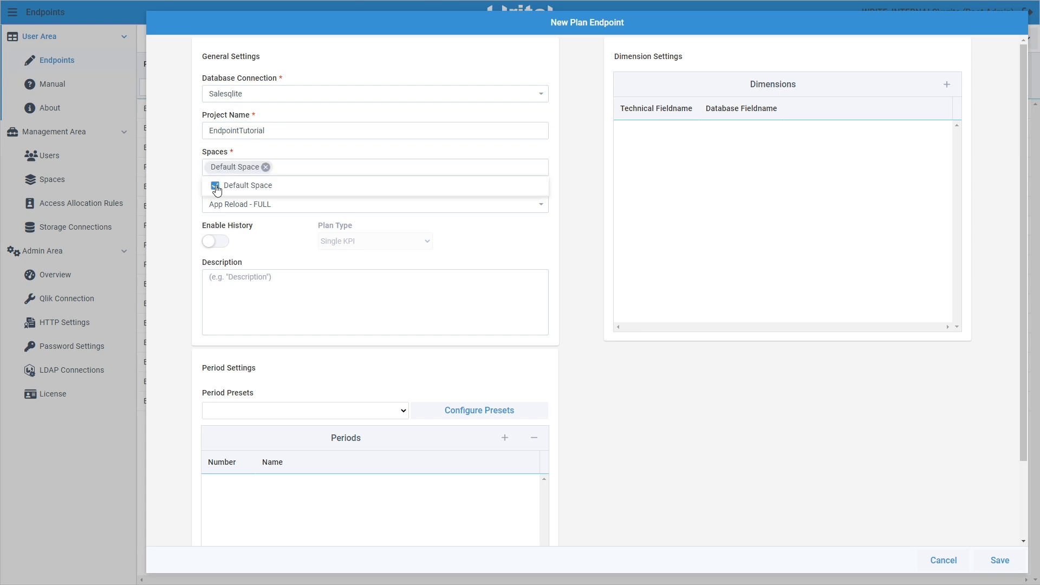
click(184, 167)
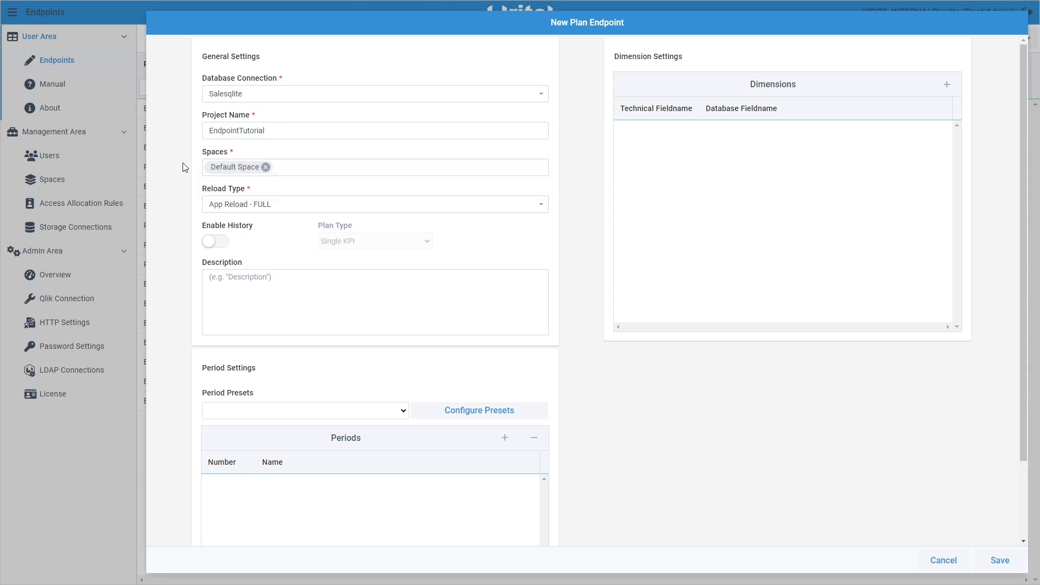
click(509, 204)
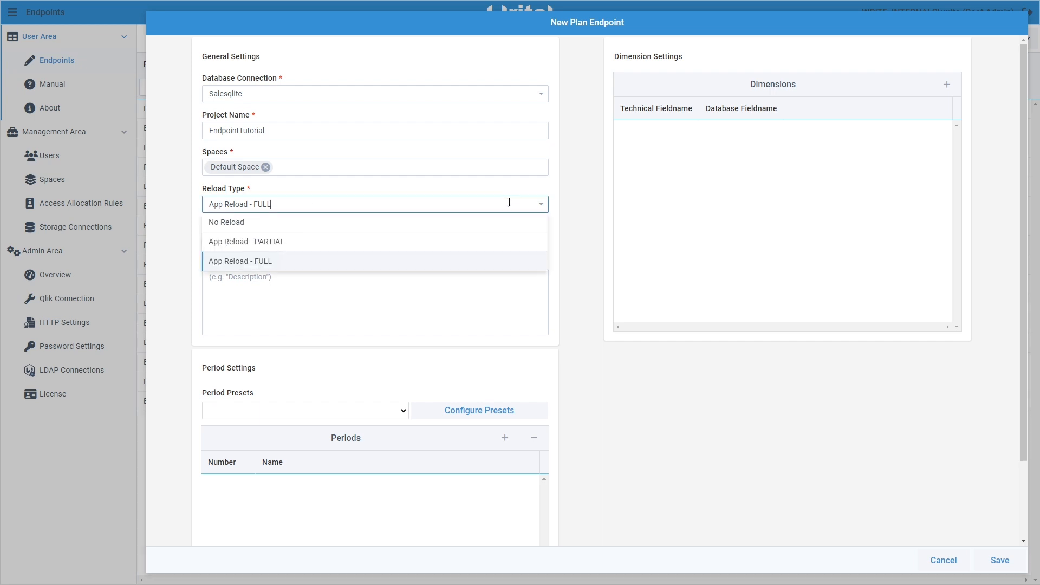
click(270, 262)
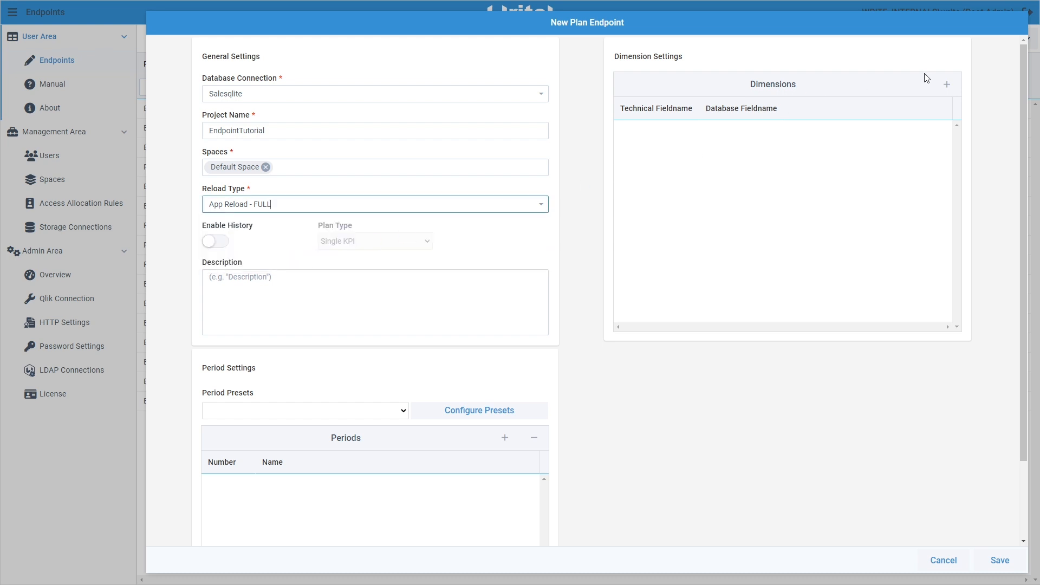
Add four empty rows to the endpoint's dimension table.
click(945, 84)
click(946, 85)
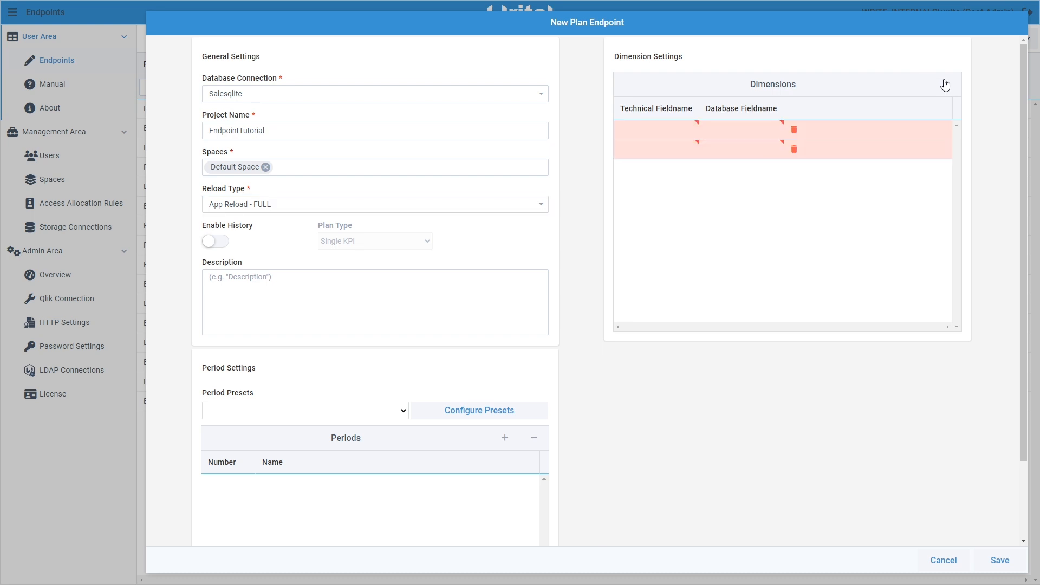
click(945, 84)
click(945, 85)
Define the first dimension with Company as both technical and database fieldname.
click(638, 135)
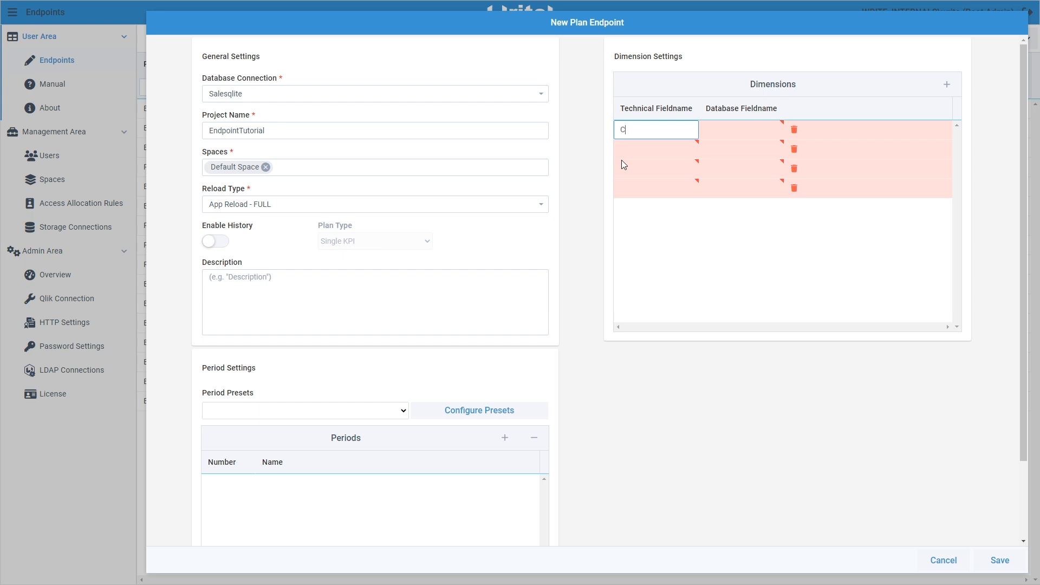
text(Company)
key(ctrl+a)
key(ctrl+c)
key(Tab)
key(ctrl+v)
key(Tab)
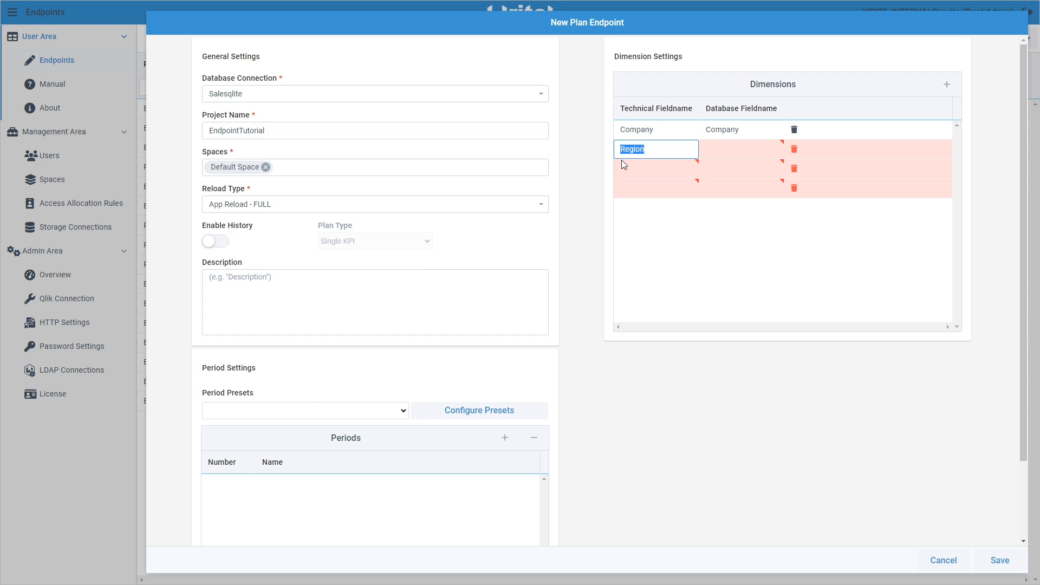
Define the second dimension with Region as both technical and database fieldname.
key(ctrl+c)
key(Tab)
key(ctrl+v)
key(Tab)
Define the third dimension with Salesperson as both technical and database fieldname.
text(Salesperson)
key(ctrl+a)
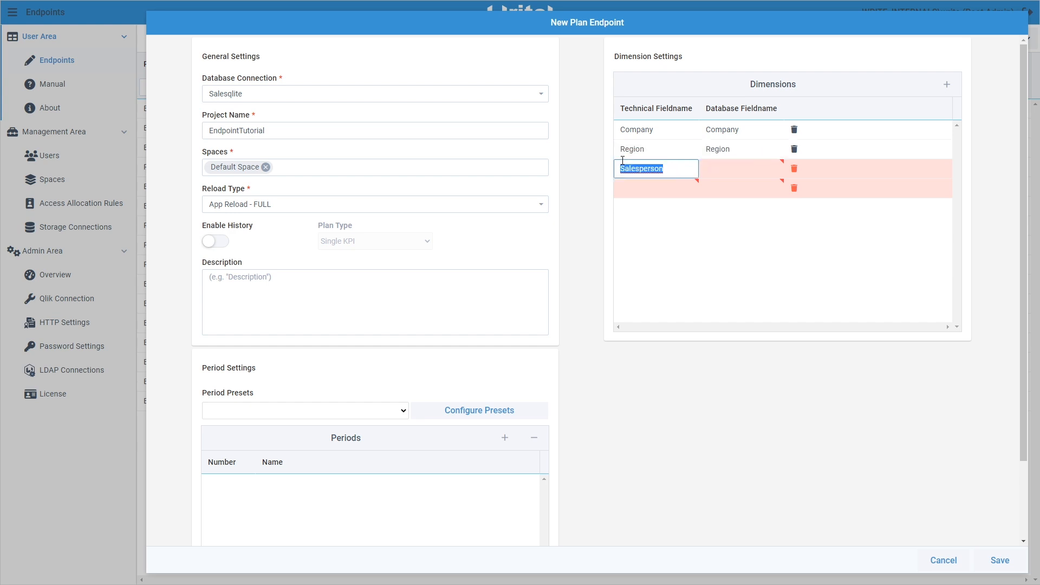
key(ctrl+c)
key(Tab)
key(ctrl+v)
key(Tab)
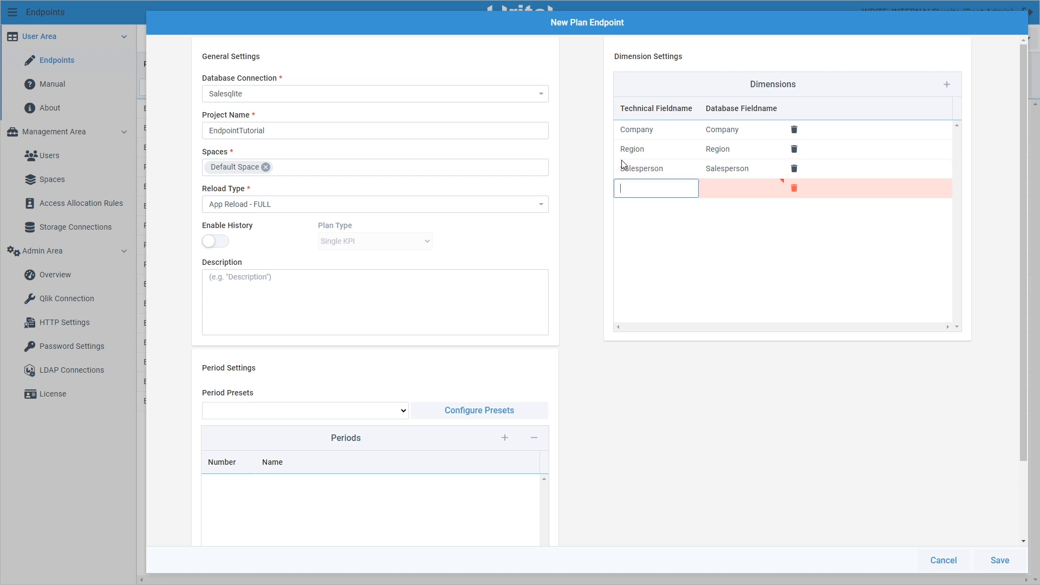
Define the fourth dimension with Customer as both technical and database fieldname.
text(Customer)
key(ctrl+a)
key(ctrl+c)
key(Tab)
key(ctrl+v)
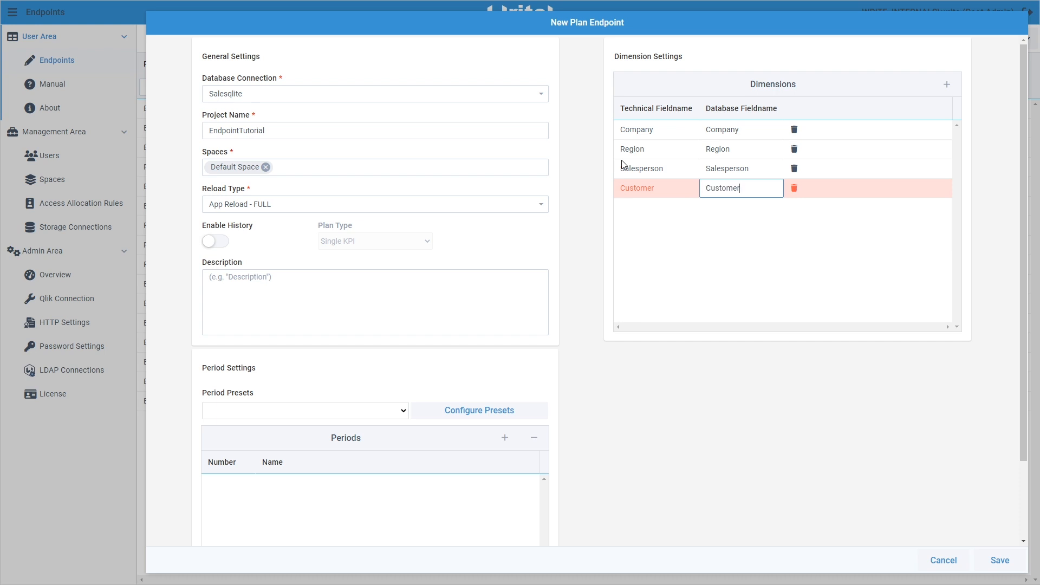
click(600, 208)
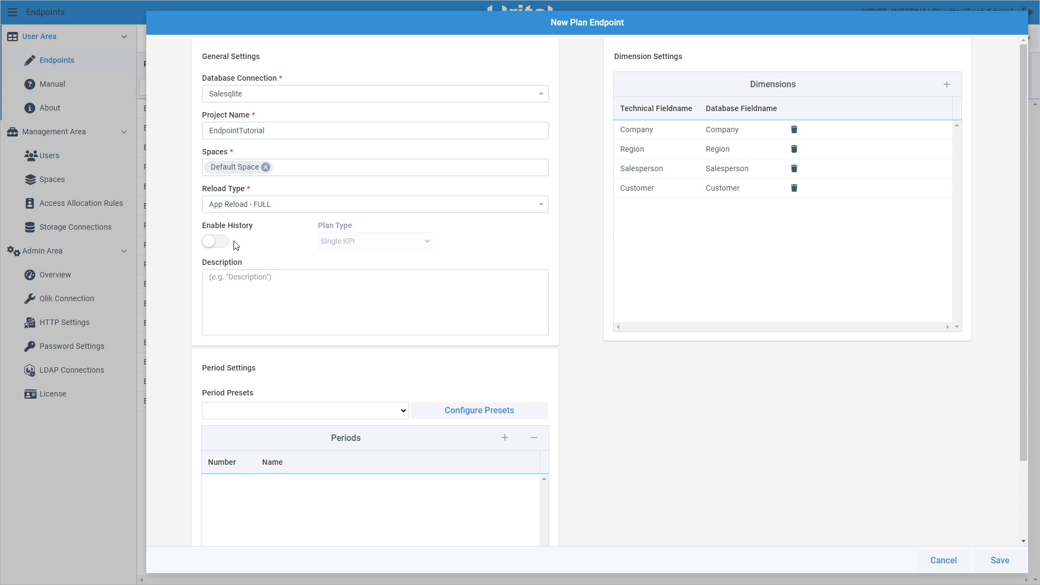
Try adding periods manually to the endpoint's period table and remove them again.
click(404, 411)
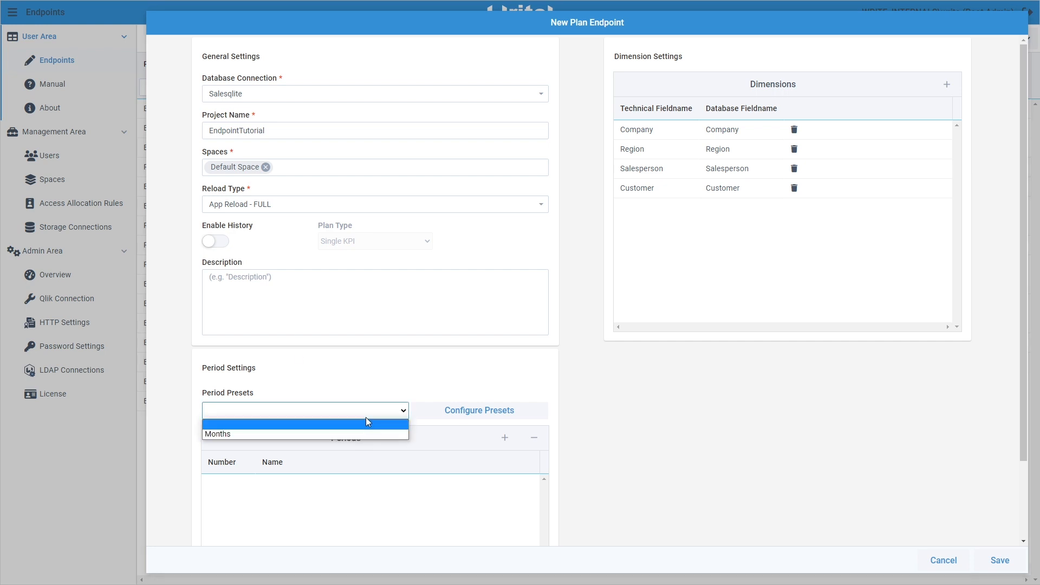
click(367, 388)
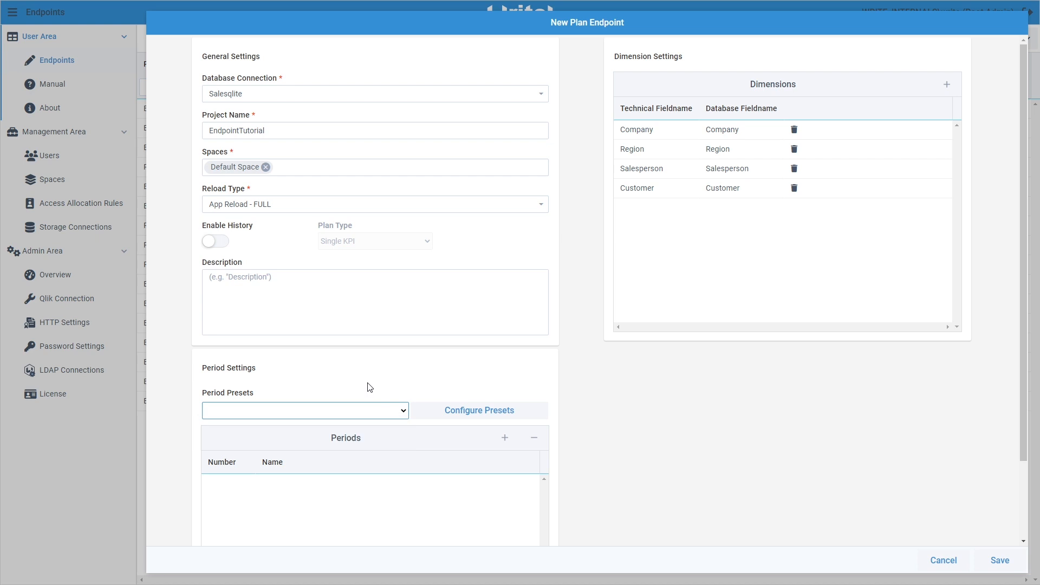
click(504, 438)
click(505, 437)
click(501, 490)
click(532, 437)
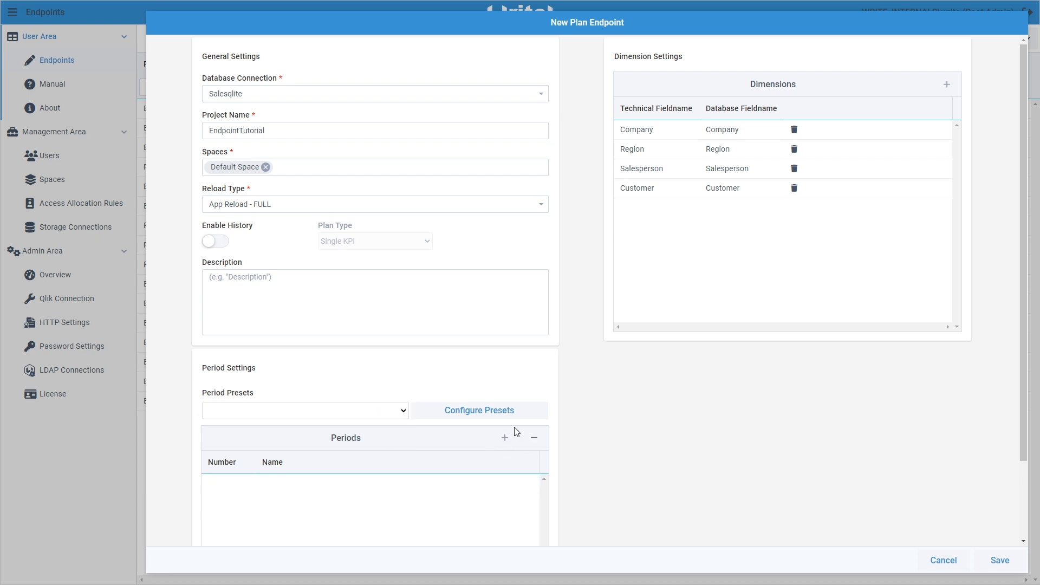
Open the period preset configuration, review the periods of the Months preset and clear the preset selection.
click(504, 412)
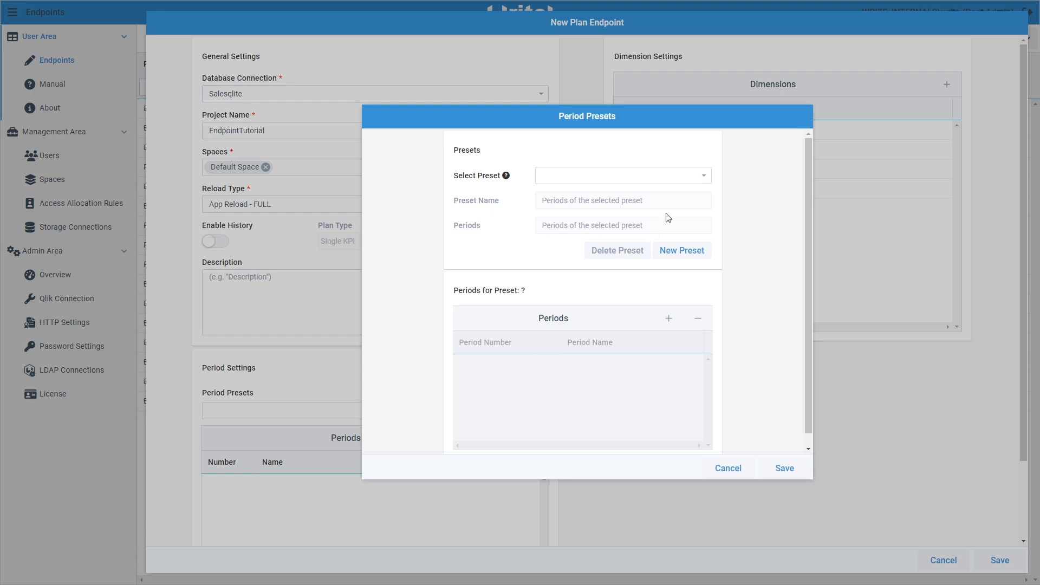
click(703, 179)
click(639, 213)
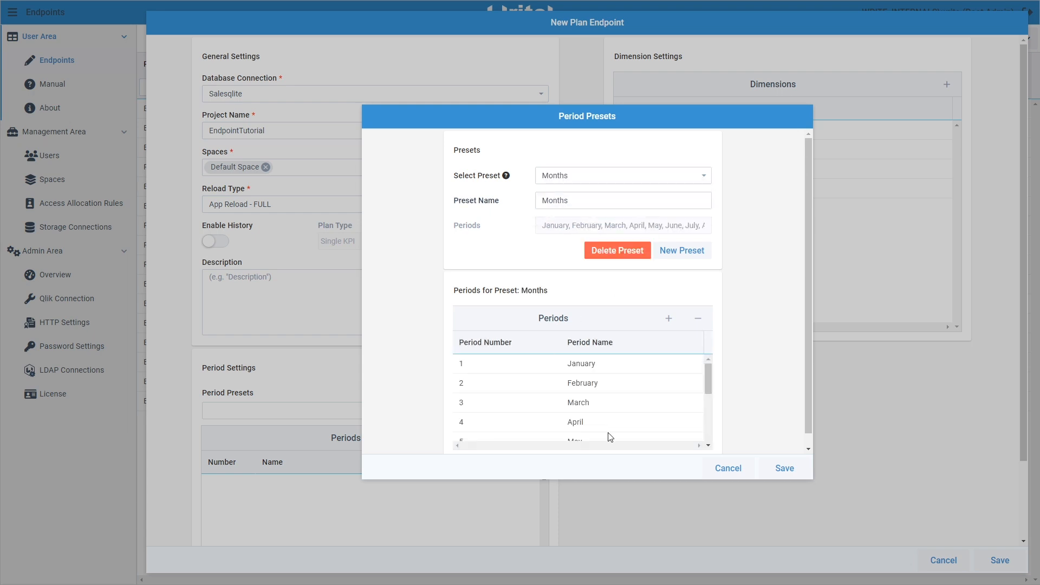
click(701, 179)
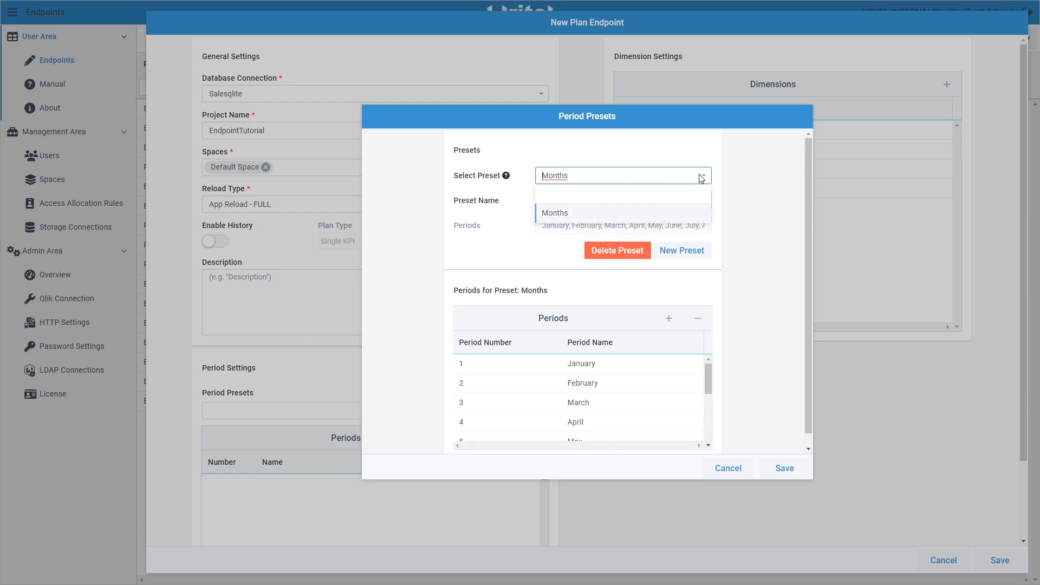
click(622, 203)
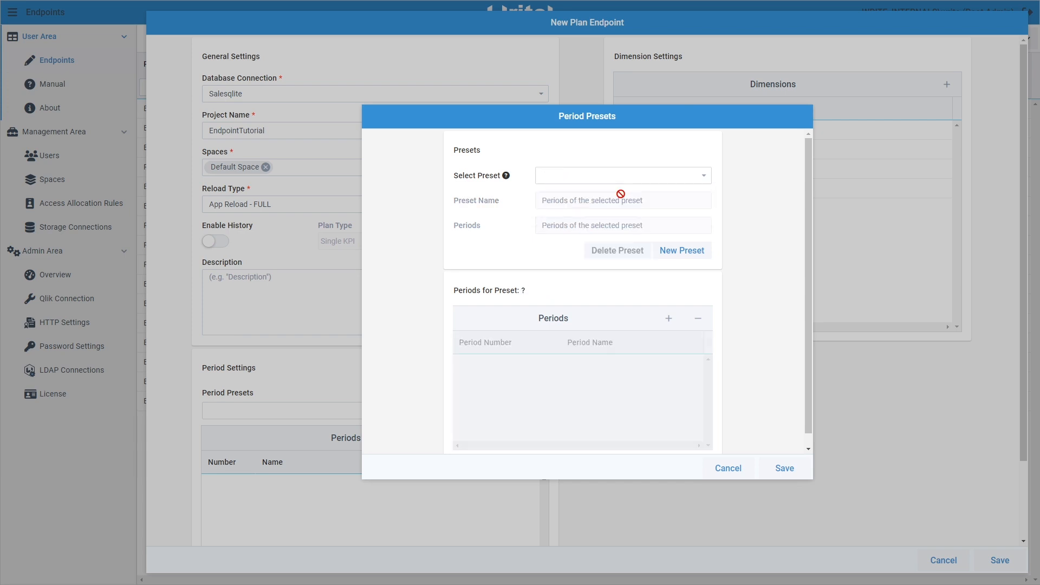
Create a new period preset named Quarters with four periods.
click(674, 253)
drag(599, 199, 537, 198)
text(Quarter)
click(668, 318)
click(668, 318)
click(668, 318)
Name the four periods of the Quarters preset First, Second, Third and Fourth, and save the preset.
click(614, 362)
text(First)
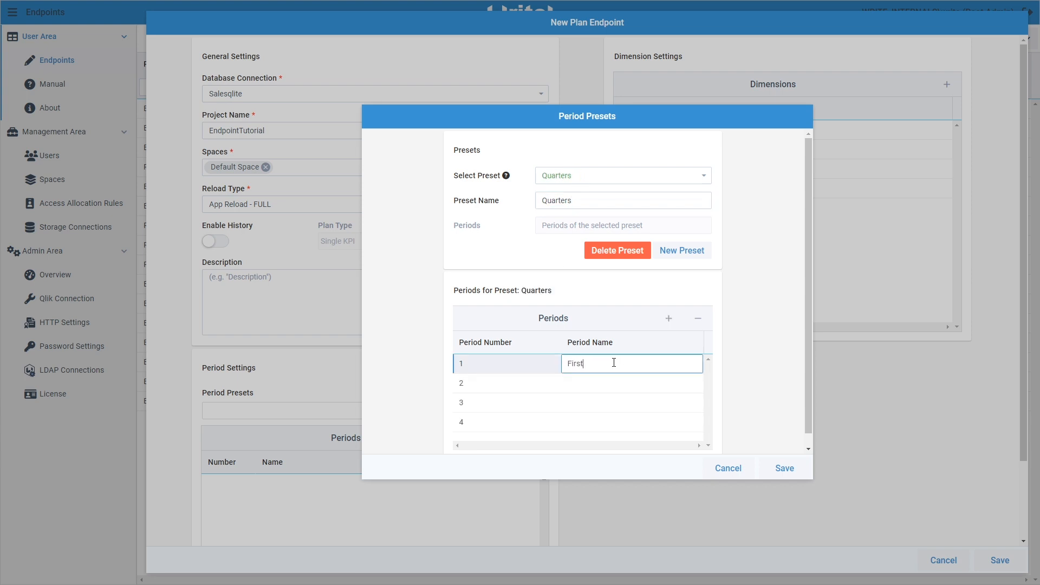
key(Return)
text(Second)
key(Return)
text(Third)
key(Return)
text(Fourth)
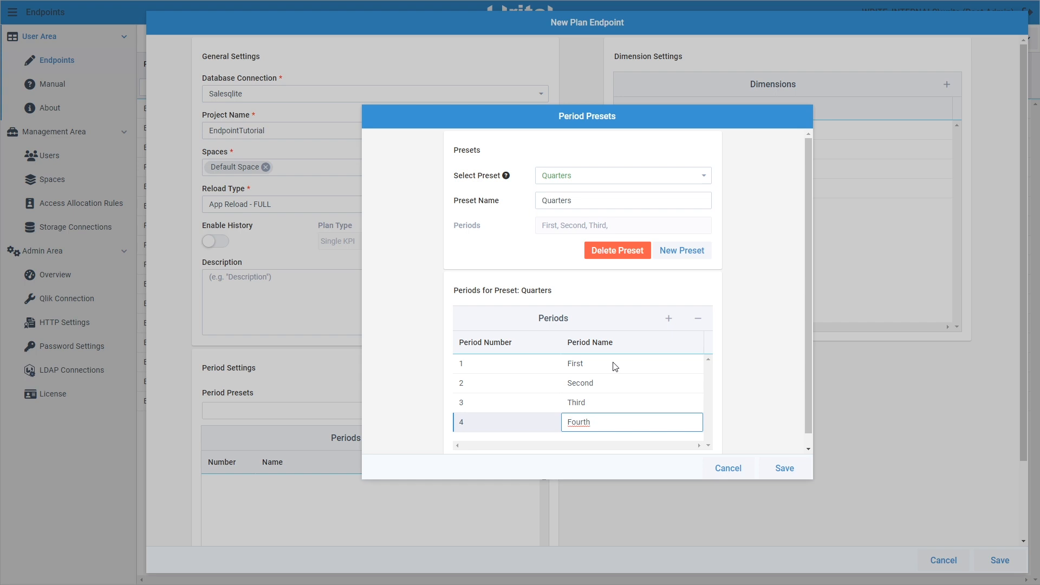
key(Return)
click(771, 468)
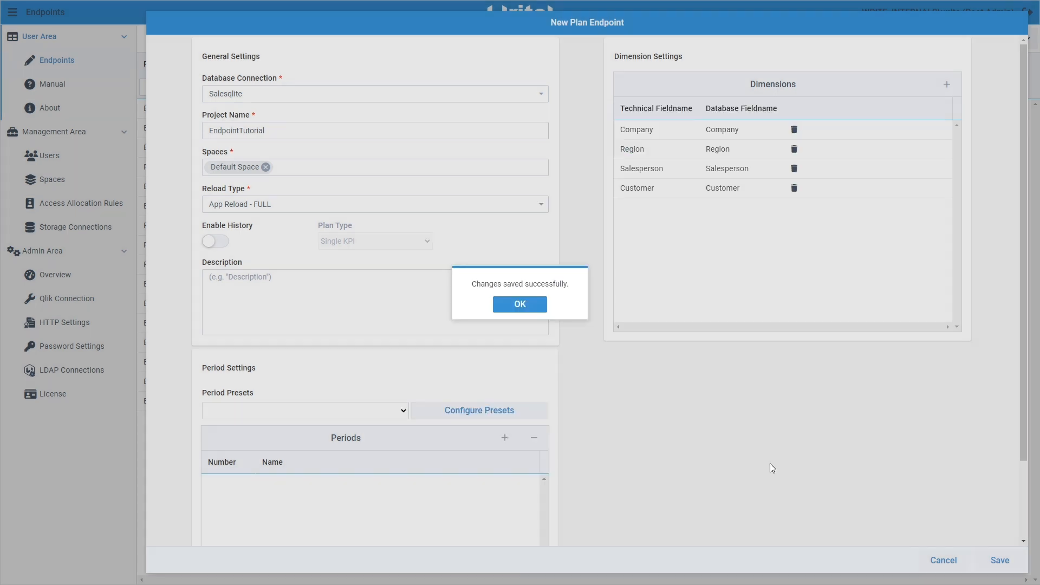
click(519, 301)
Apply the Quarters period preset to the endpoint, save the endpoint and close its Qlik Sense load script.
click(406, 410)
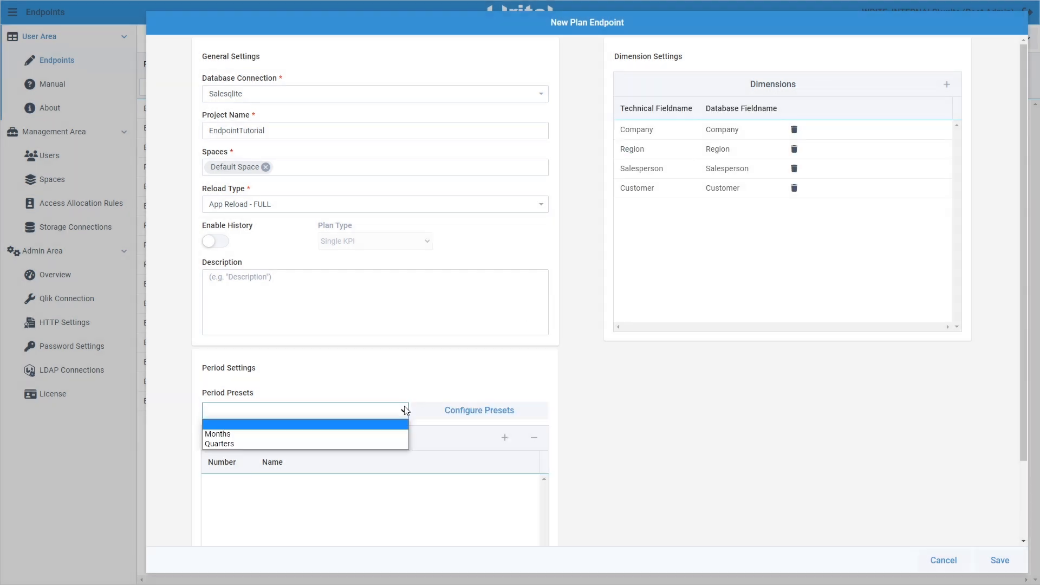
click(297, 443)
scroll(297, 442, down, 3)
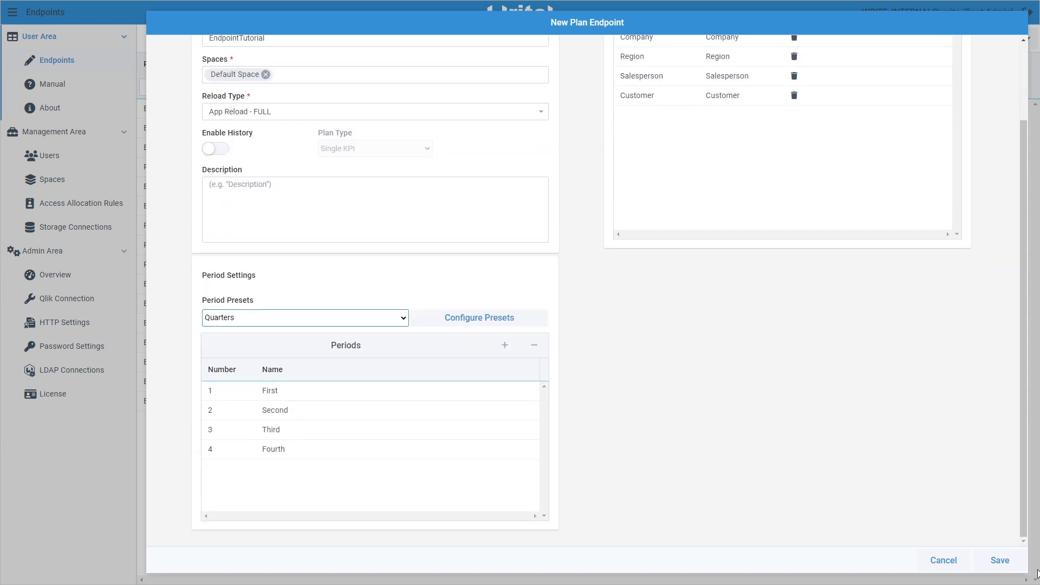
click(999, 560)
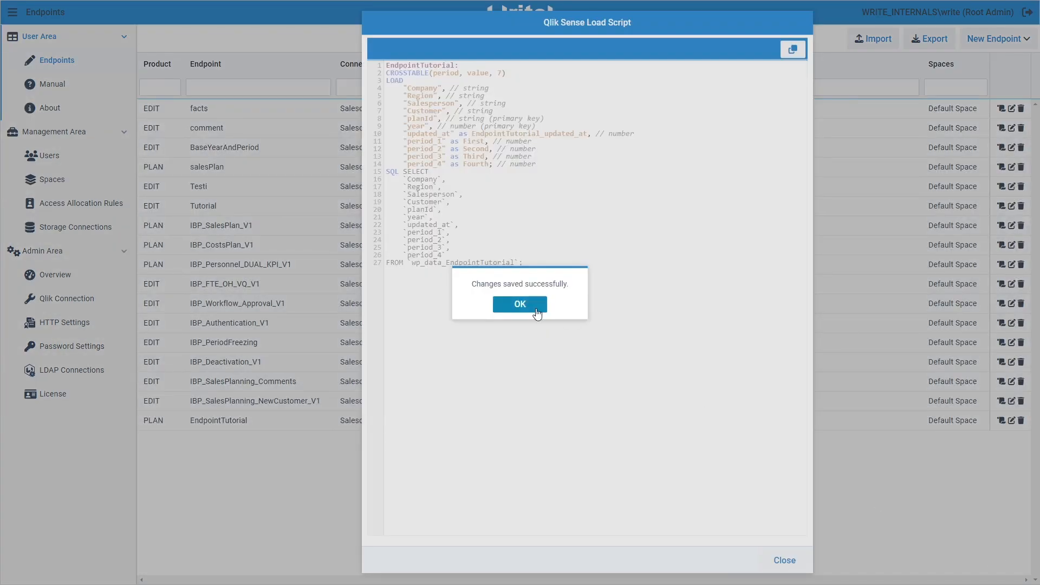
click(520, 304)
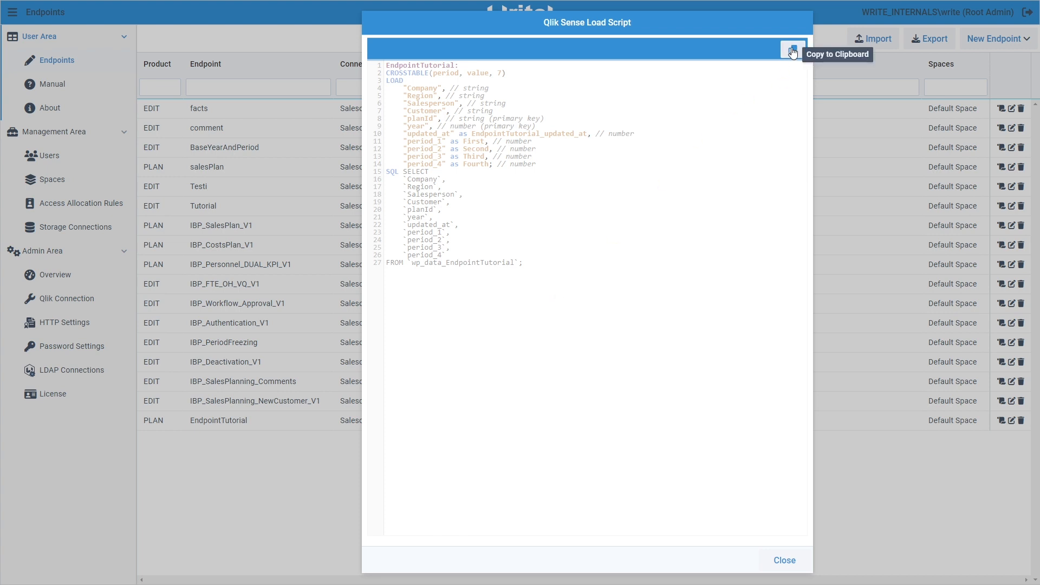
click(779, 560)
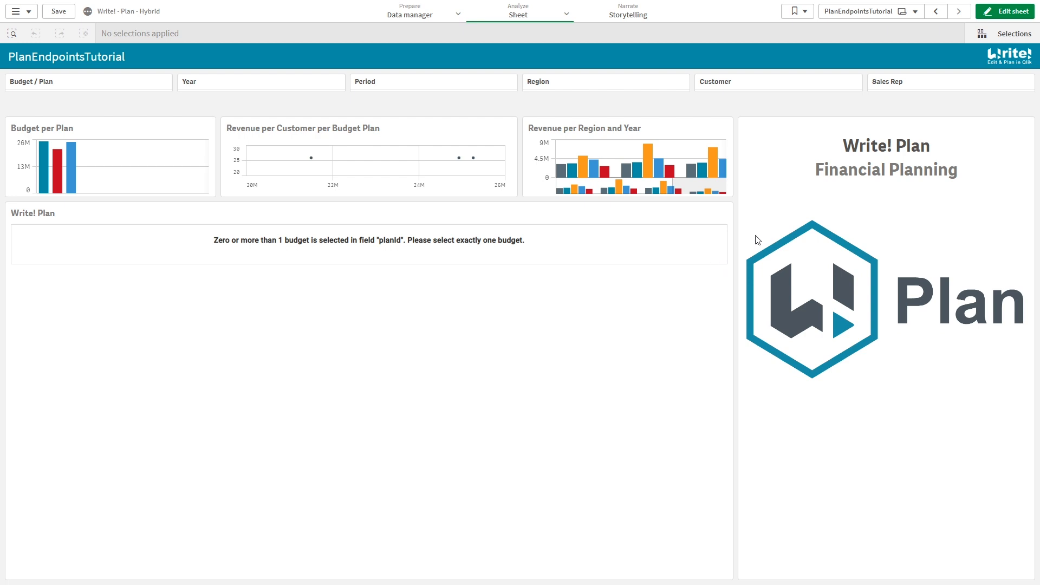
Edit the sheet to set the Write! Plan object's server endpoint to EndpointTutorial, and finish editing.
click(1008, 12)
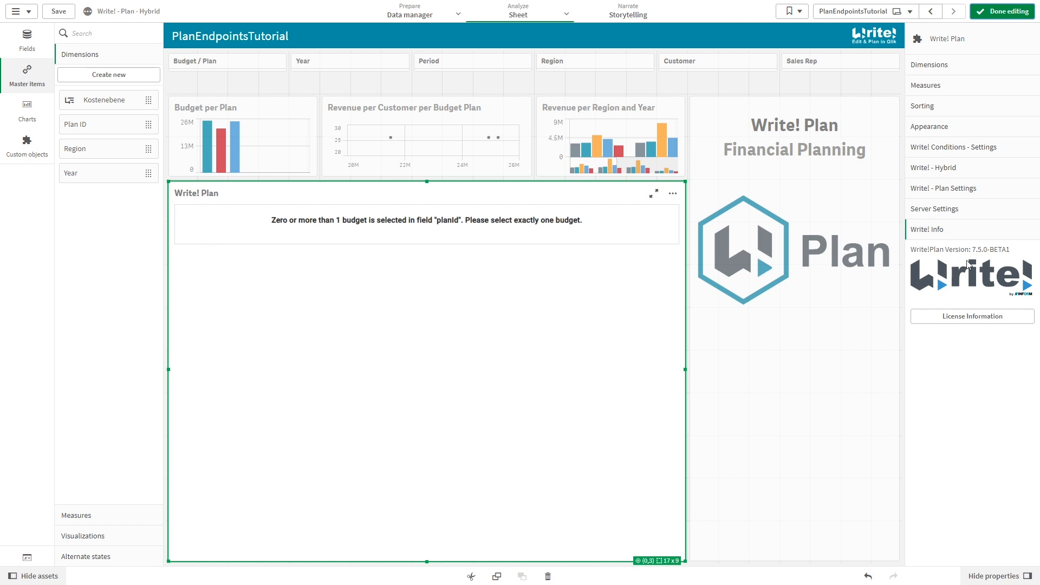
click(925, 217)
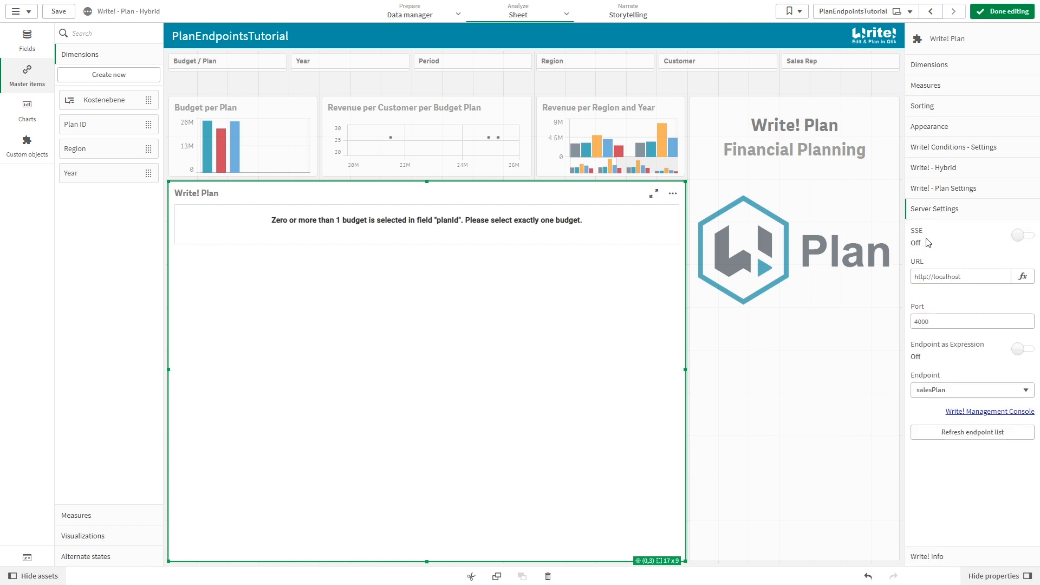
click(939, 391)
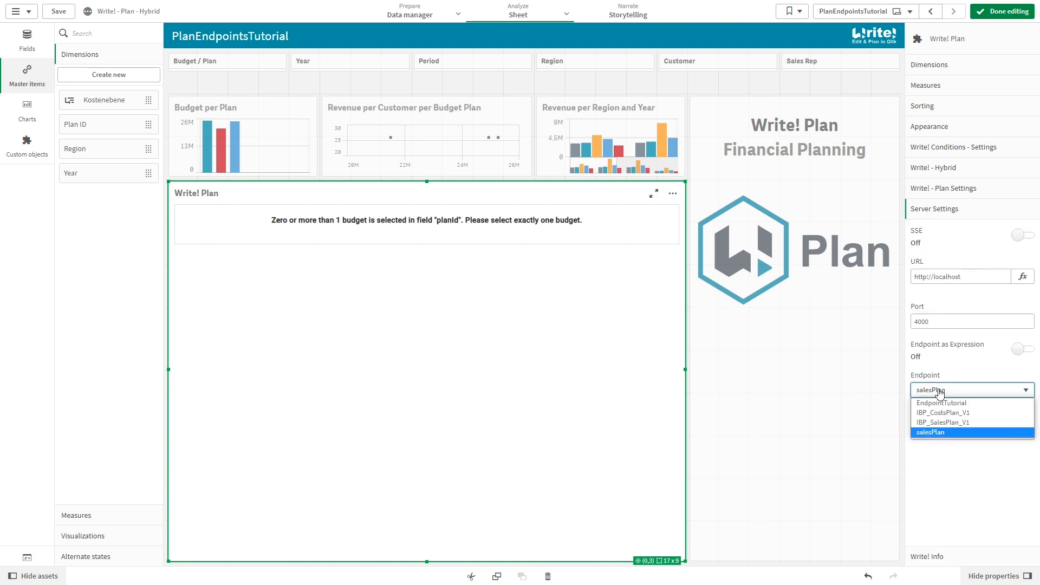
click(932, 404)
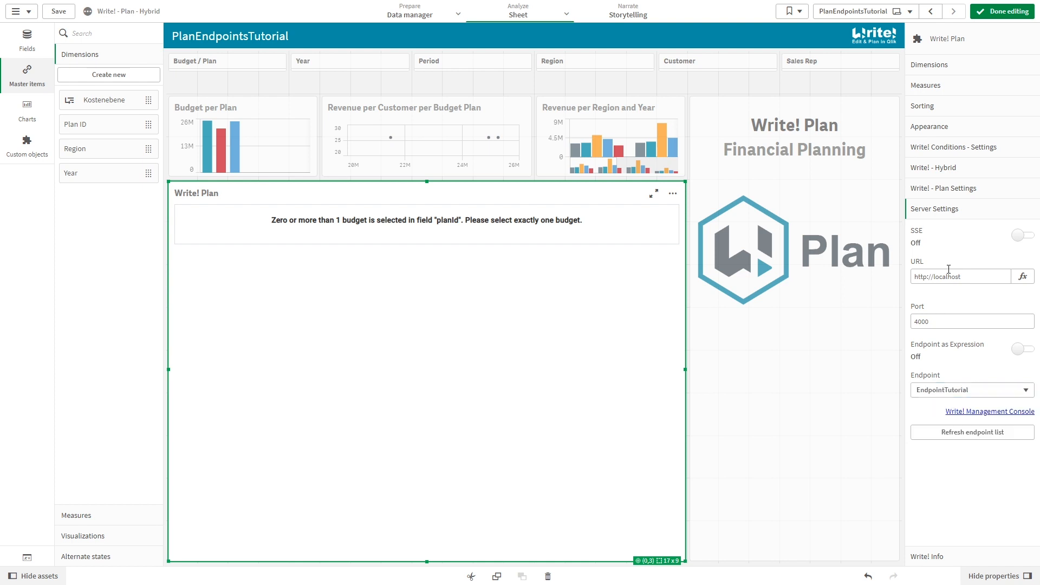
click(997, 12)
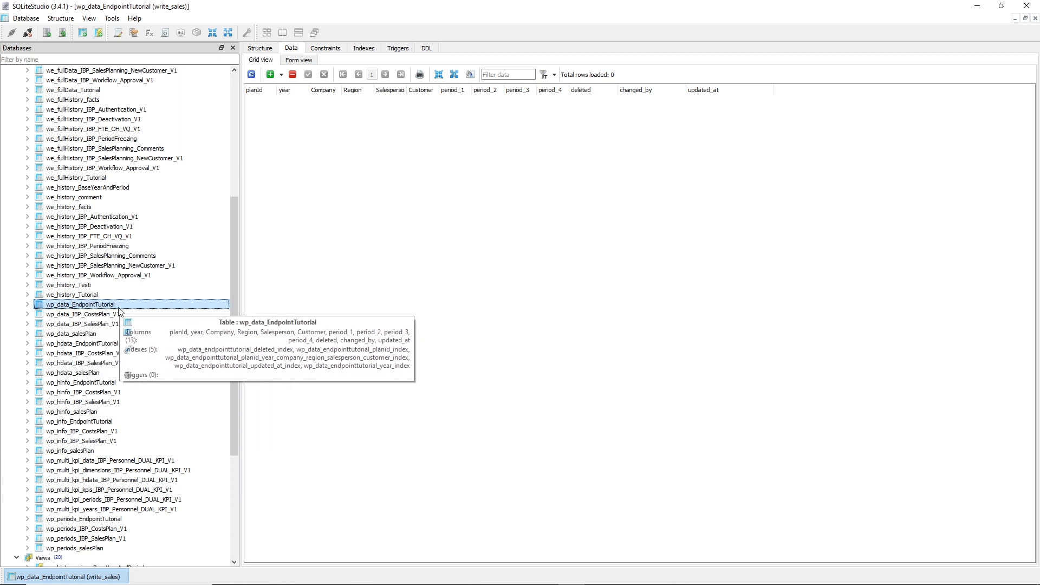
In SQLiteStudio, examine the structure of wp_info_EndpointTutorial and the data of wp_periods_EndpointTutorial, and return to the wp_data_EndpointTutorial table.
click(55, 424)
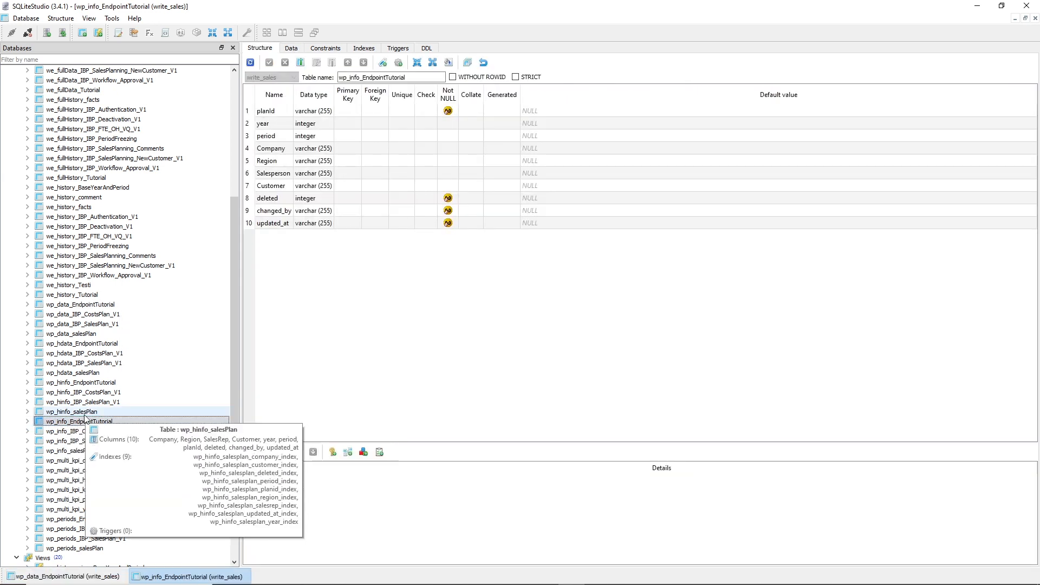
double_click(109, 519)
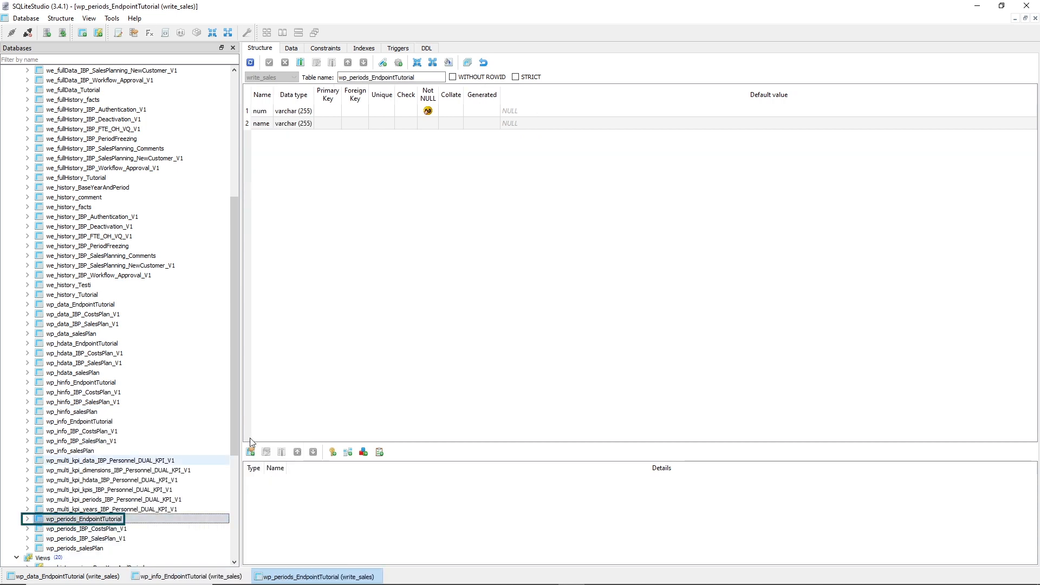
click(298, 51)
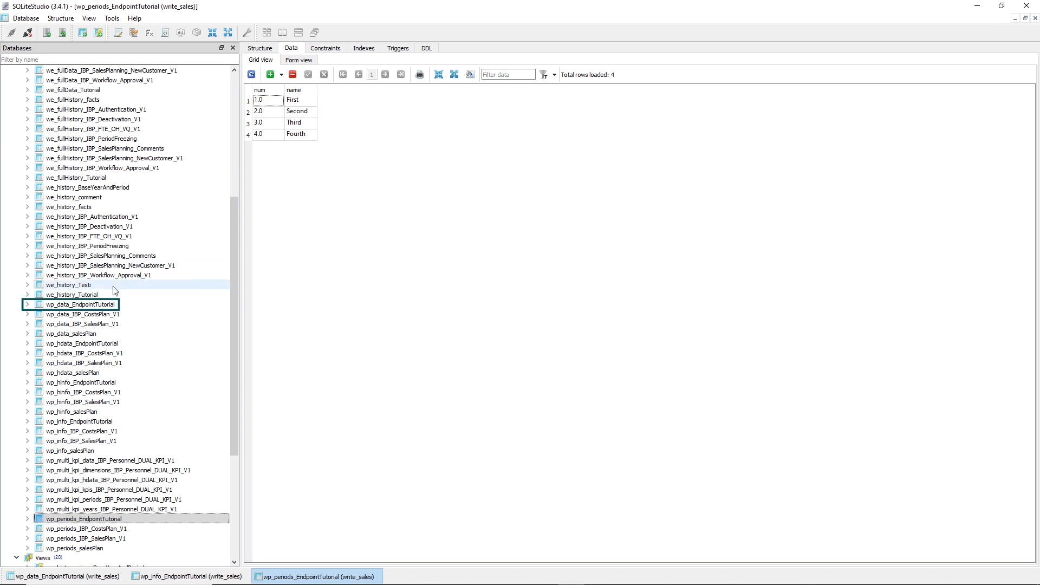
double_click(82, 304)
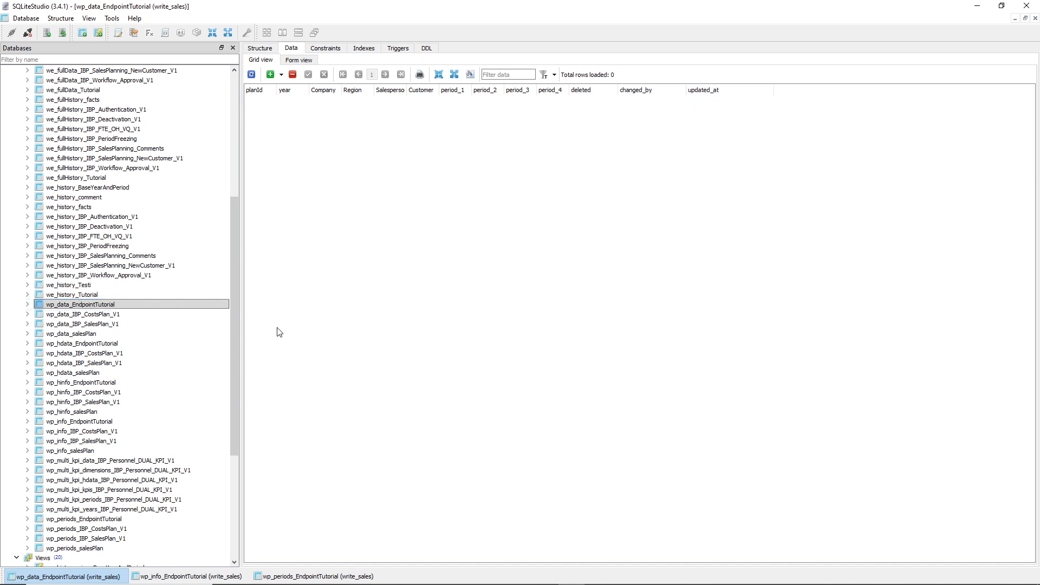
Examine the query and data of the wp_hview_data_EndpointTutorial view and the column summary of the wp_hdata_EndpointTutorial history table.
drag(237, 330, 229, 417)
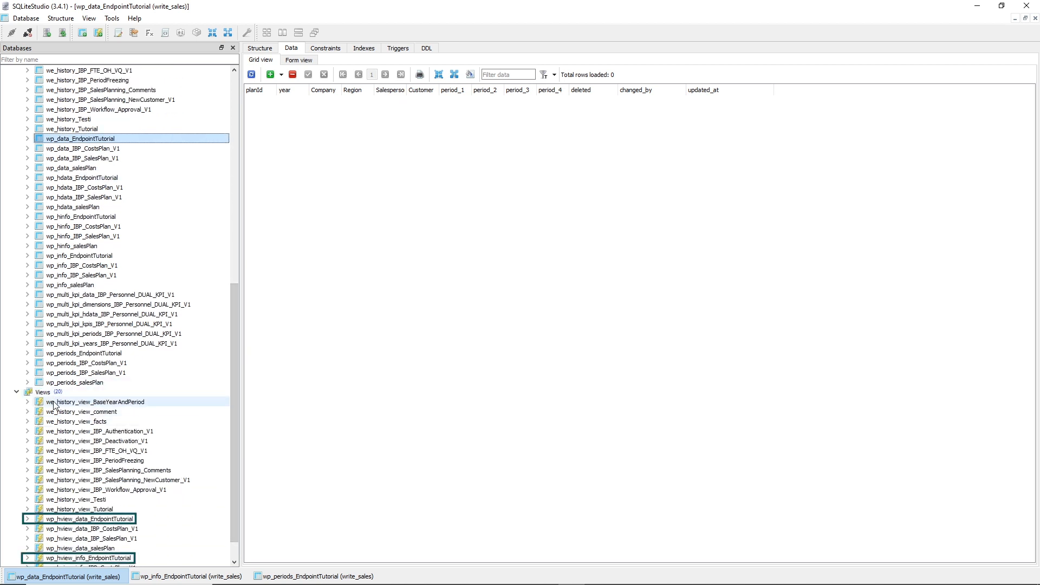
double_click(89, 519)
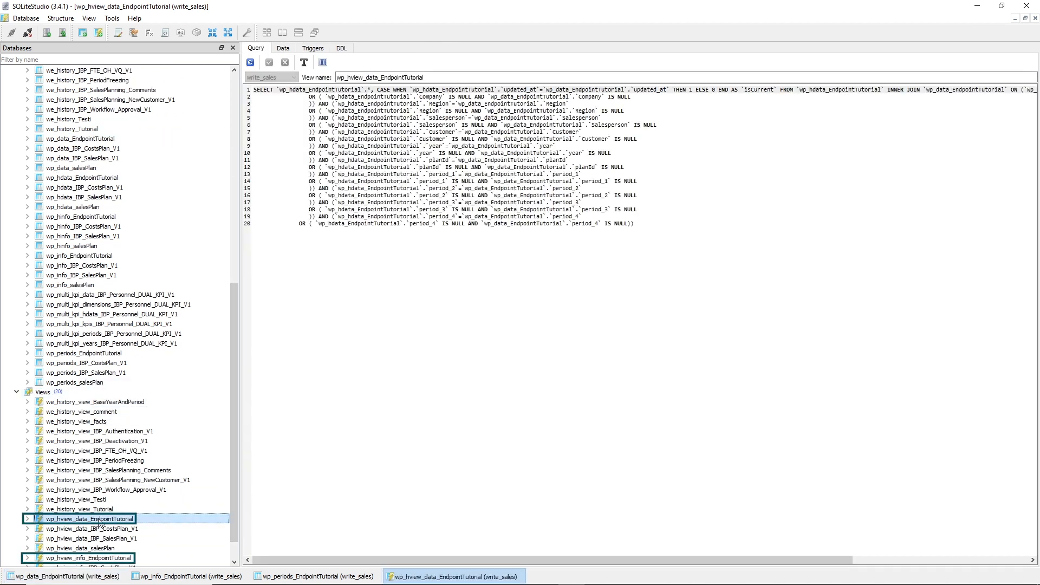
drag(235, 408, 235, 366)
click(290, 47)
drag(698, 89, 717, 89)
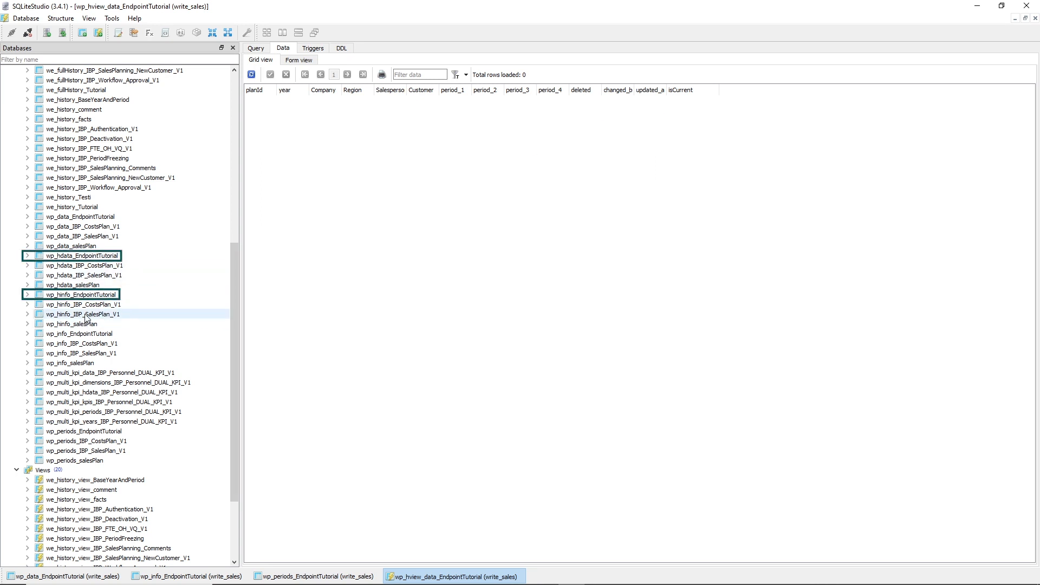
mouse_move(79, 301)
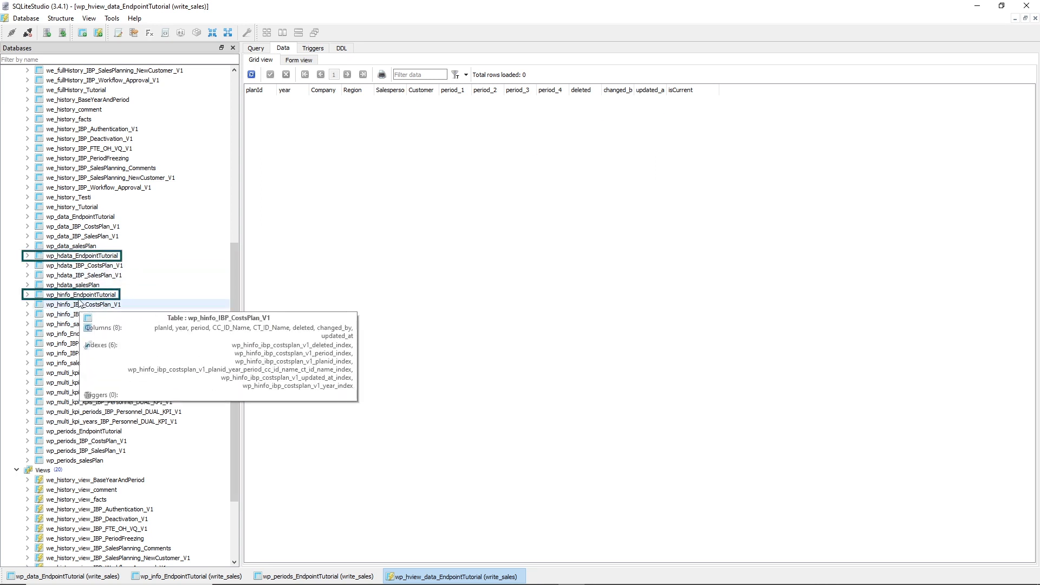
mouse_move(85, 263)
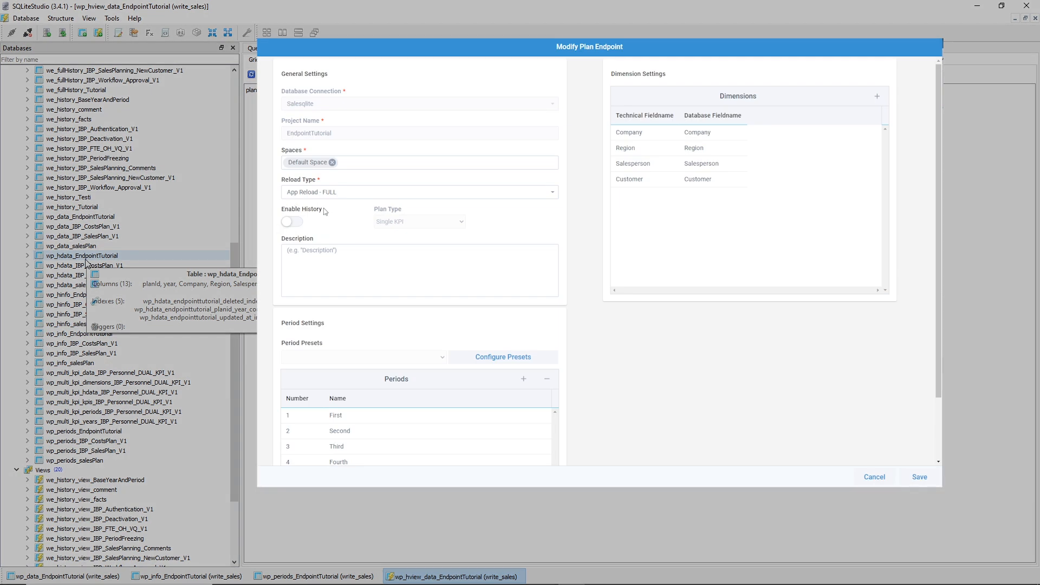
Turn on the Enable History option in the general settings of the EndpointTutorial plan endpoint.
click(293, 224)
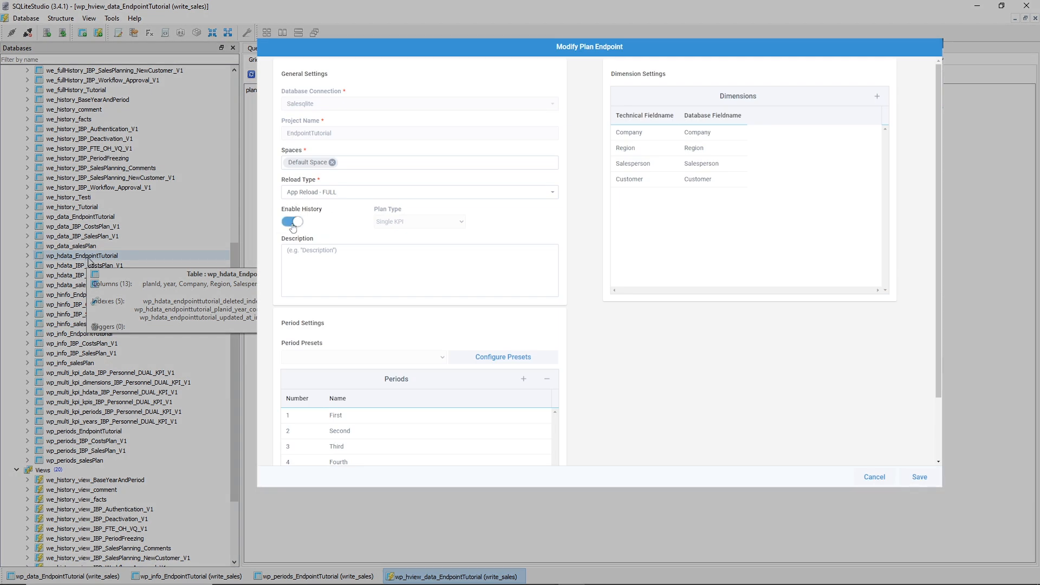